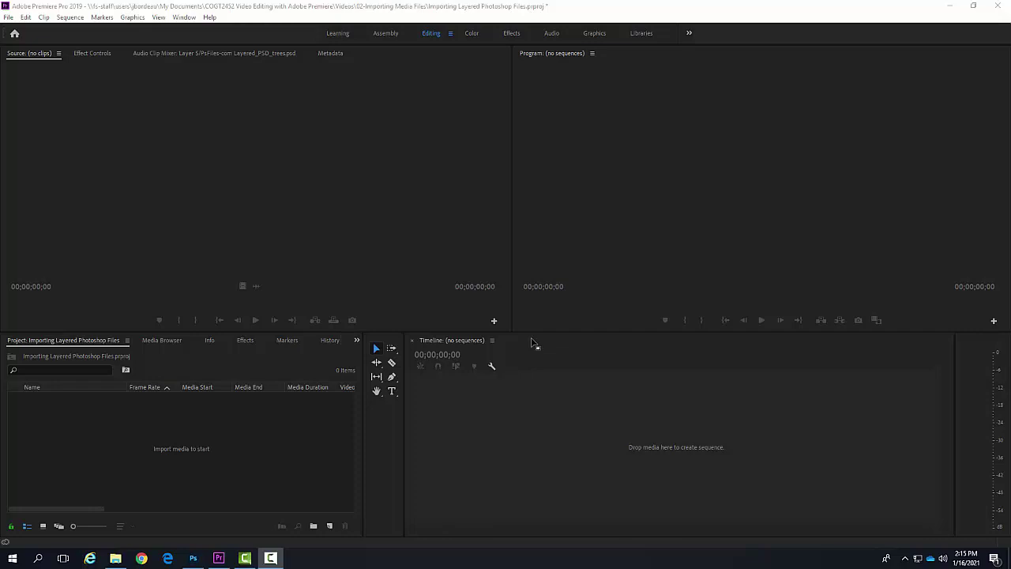
Step: Import PsFiles-com Layered_PSD_trees.psd from the PDF Layered folder with Merge All Layers and open it in the Source monitor
{"action": "double_click", "coordinate": [265, 465]}
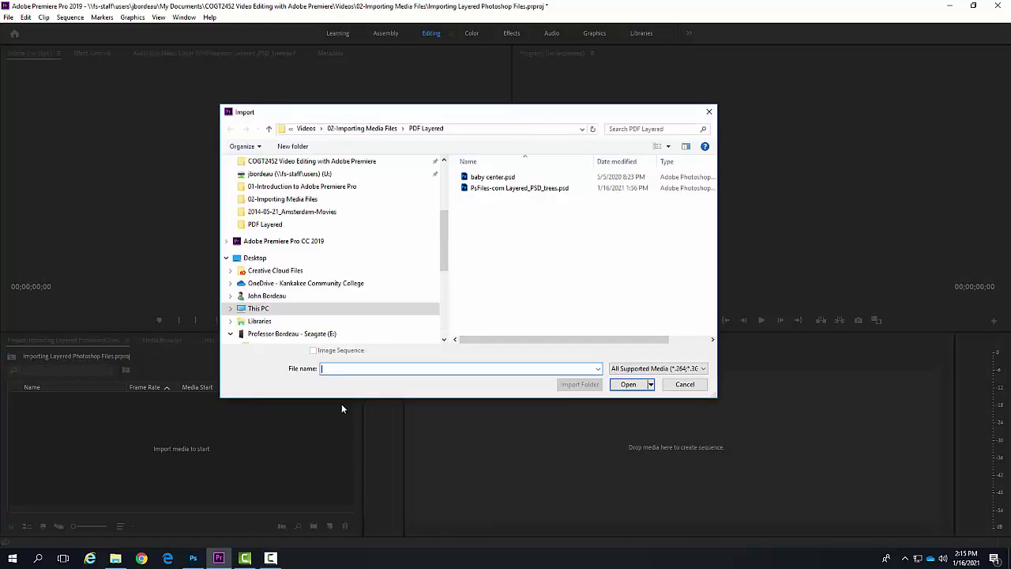
{"action": "left_click", "coordinate": [359, 129]}
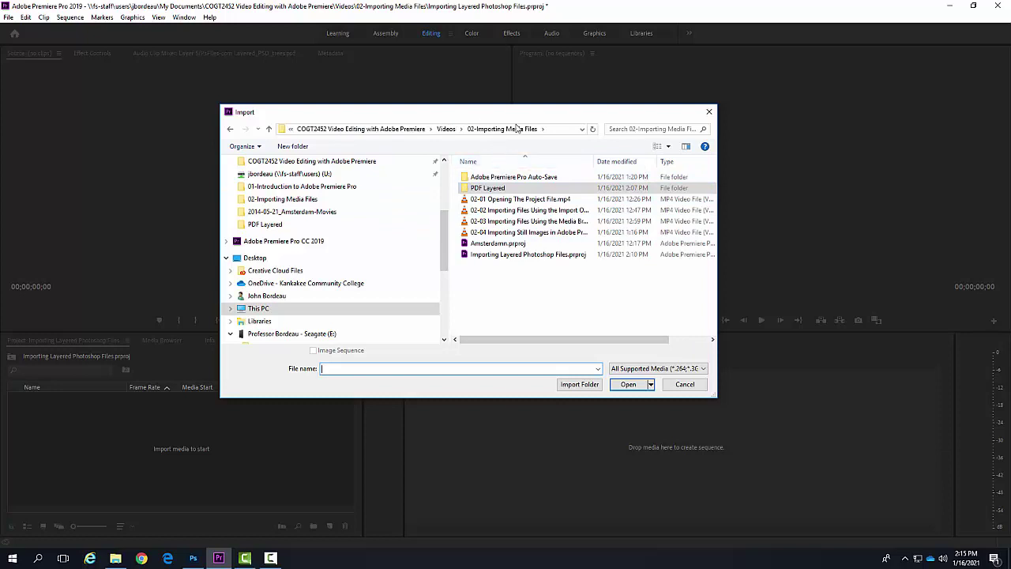
{"action": "double_click", "coordinate": [498, 191]}
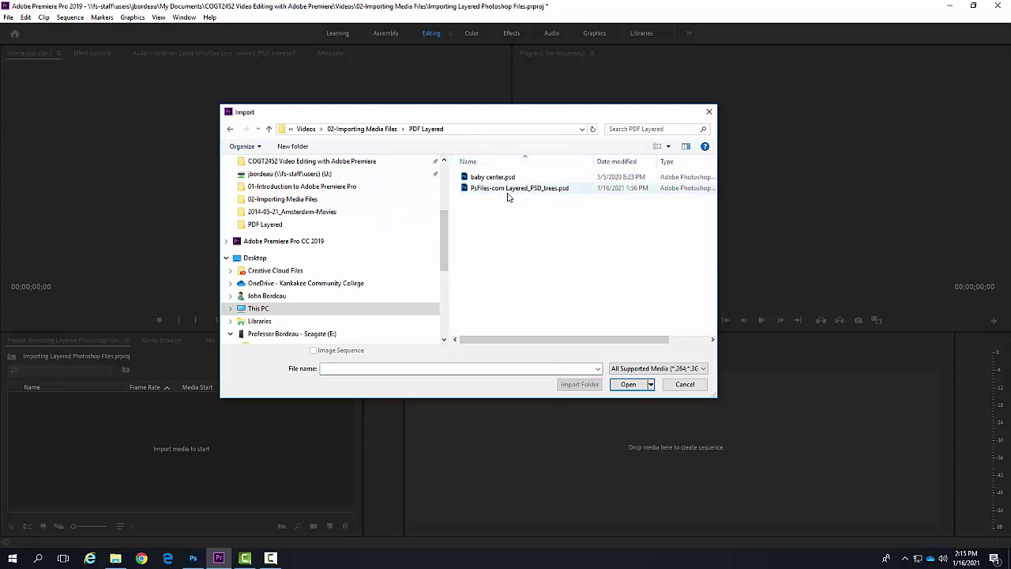
{"action": "left_click", "coordinate": [507, 192]}
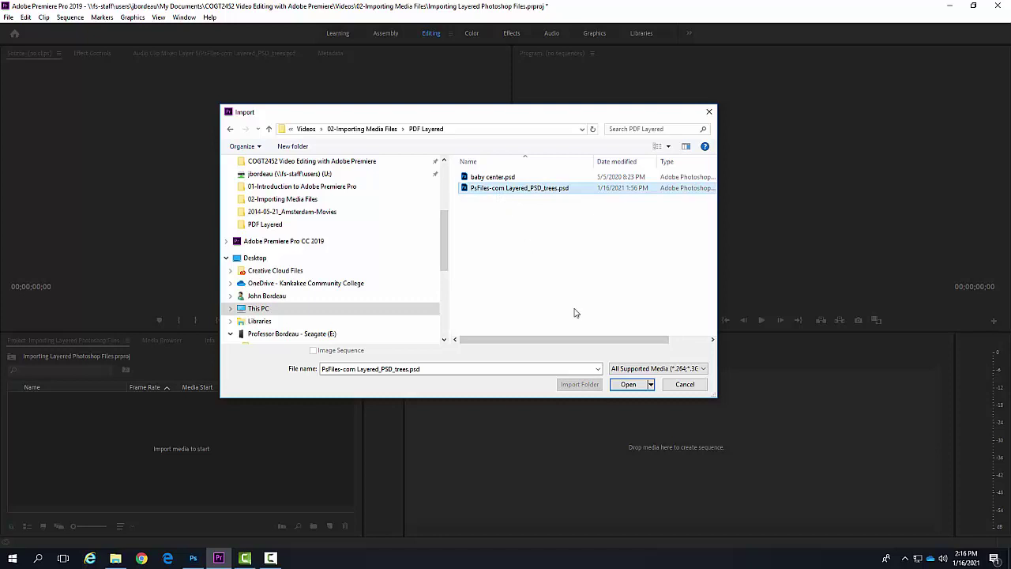
{"action": "left_click", "coordinate": [632, 386]}
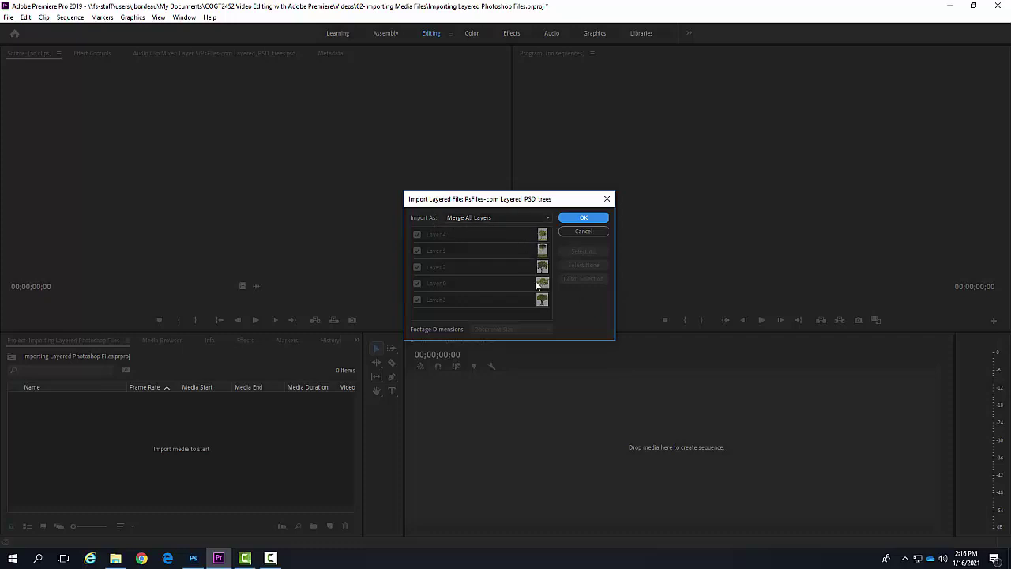
{"action": "left_click", "coordinate": [576, 220]}
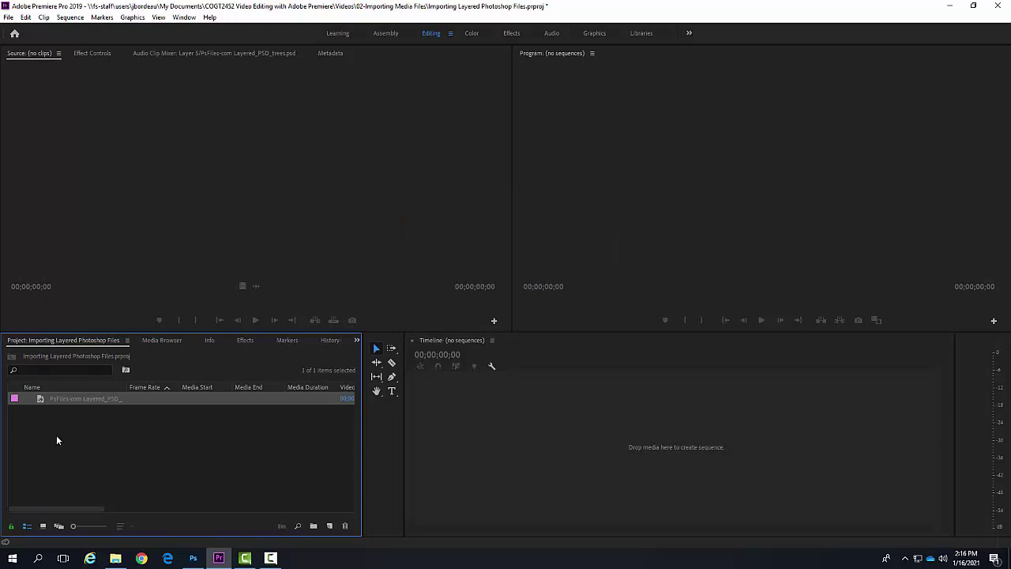
{"action": "double_click", "coordinate": [39, 398]}
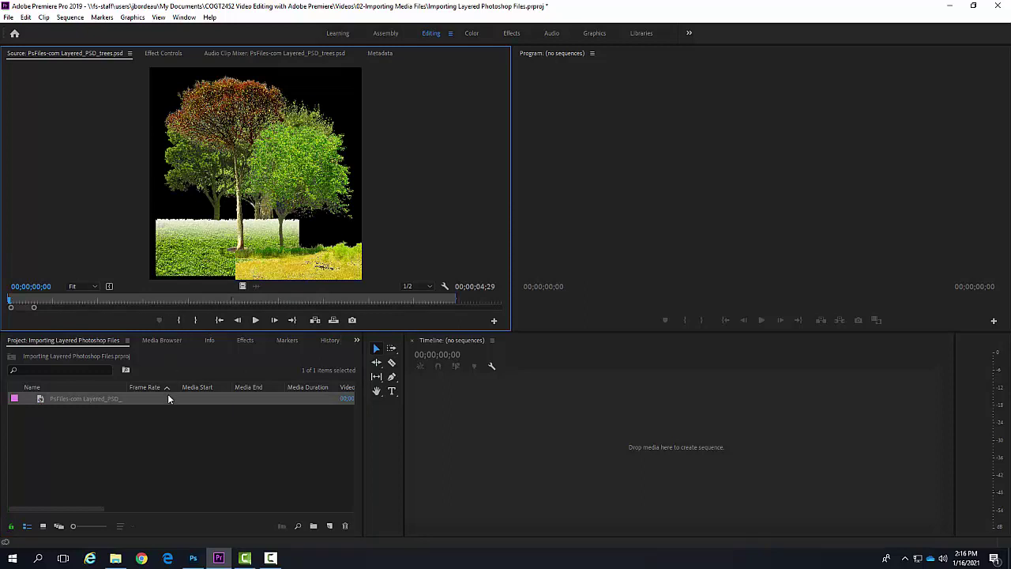
Step: Start another import of PsFiles-com Layered_PSD_trees.psd and set its layers to import as Individual Layers
{"action": "left_click", "coordinate": [193, 469]}
{"action": "double_click", "coordinate": [193, 468]}
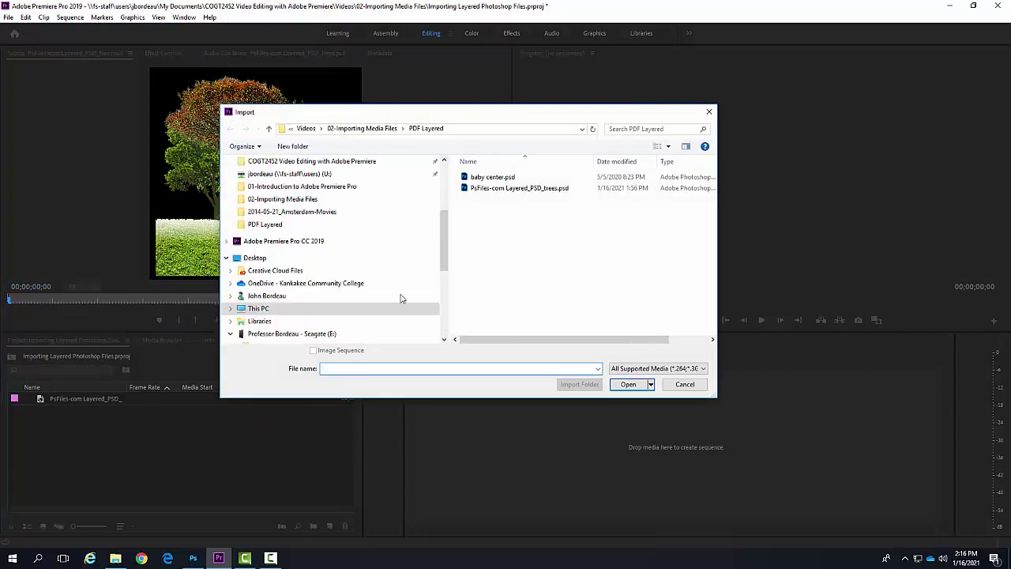
{"action": "left_click", "coordinate": [498, 189]}
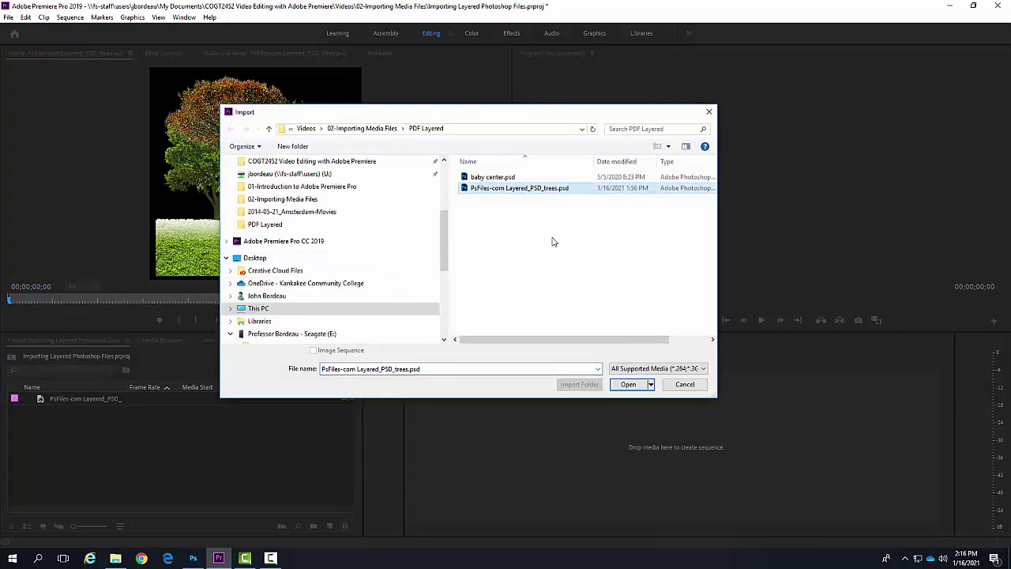
{"action": "left_click", "coordinate": [630, 386]}
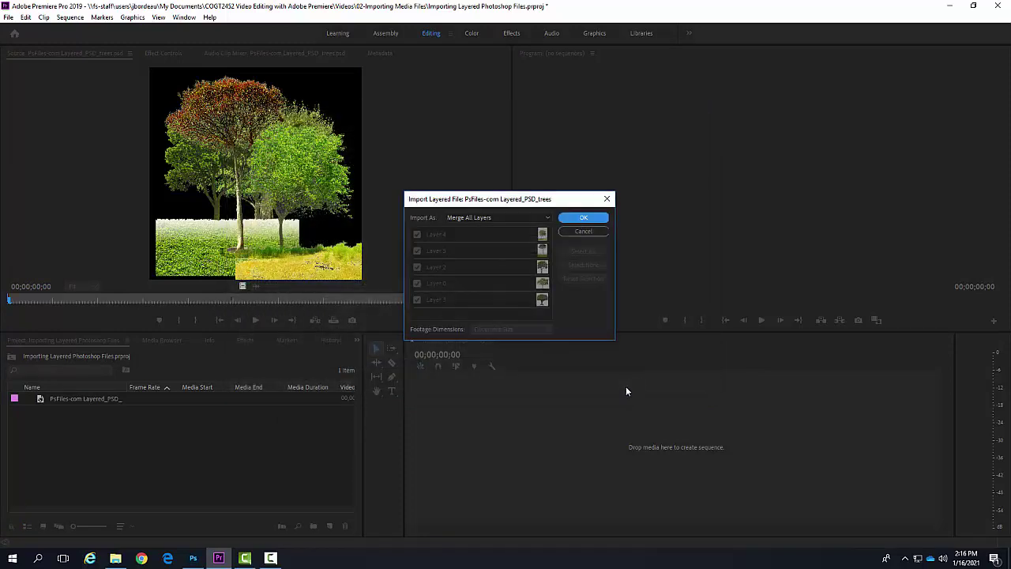
{"action": "left_click", "coordinate": [547, 217]}
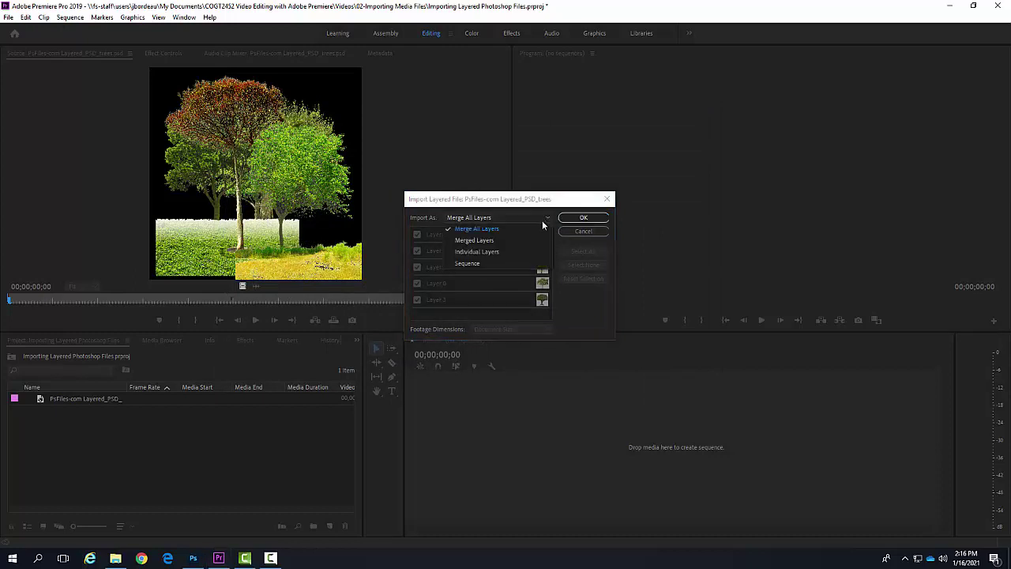
{"action": "left_click", "coordinate": [478, 252]}
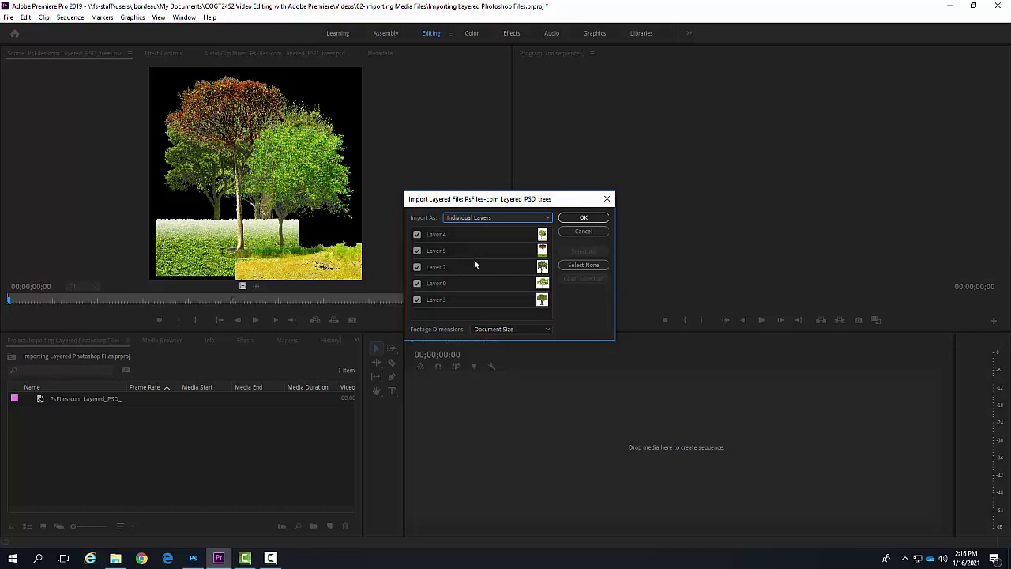
Step: Import only Layer 5 of the trees file at document size and open that layer in the Source monitor
{"action": "left_click", "coordinate": [432, 254]}
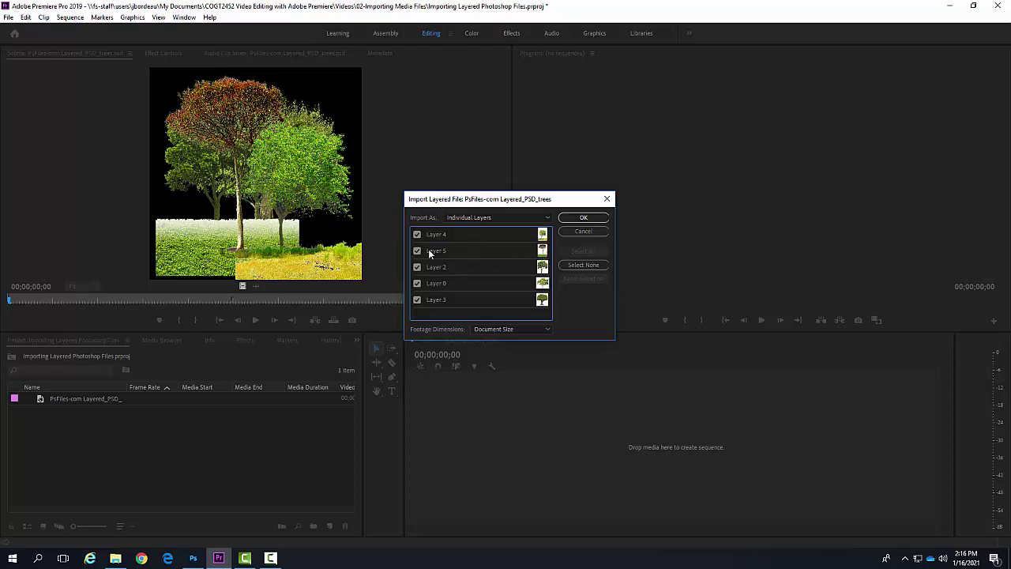
{"action": "left_click", "coordinate": [417, 251]}
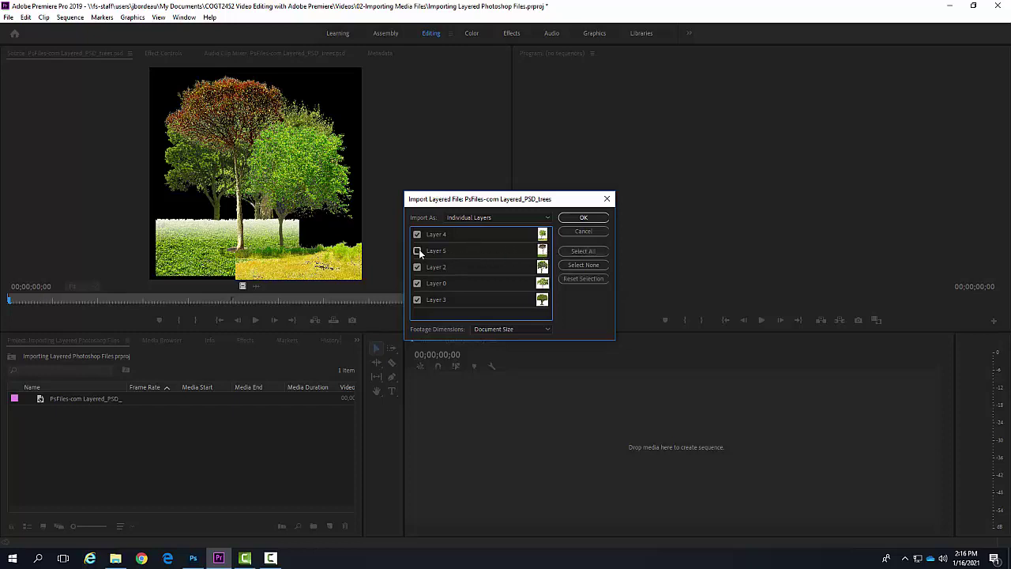
{"action": "left_click", "coordinate": [579, 266]}
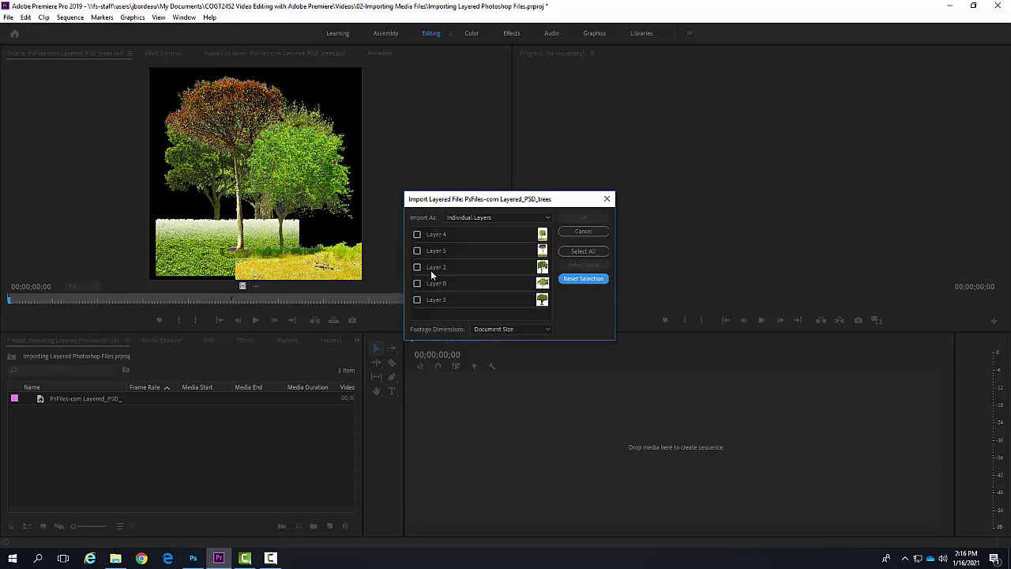
{"action": "left_click", "coordinate": [417, 251]}
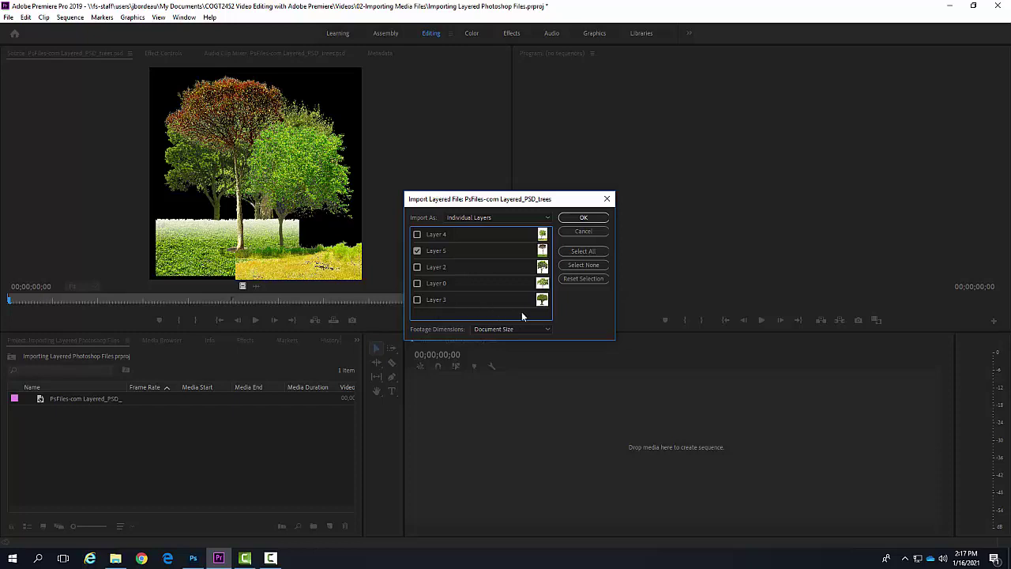
{"action": "left_click", "coordinate": [584, 220]}
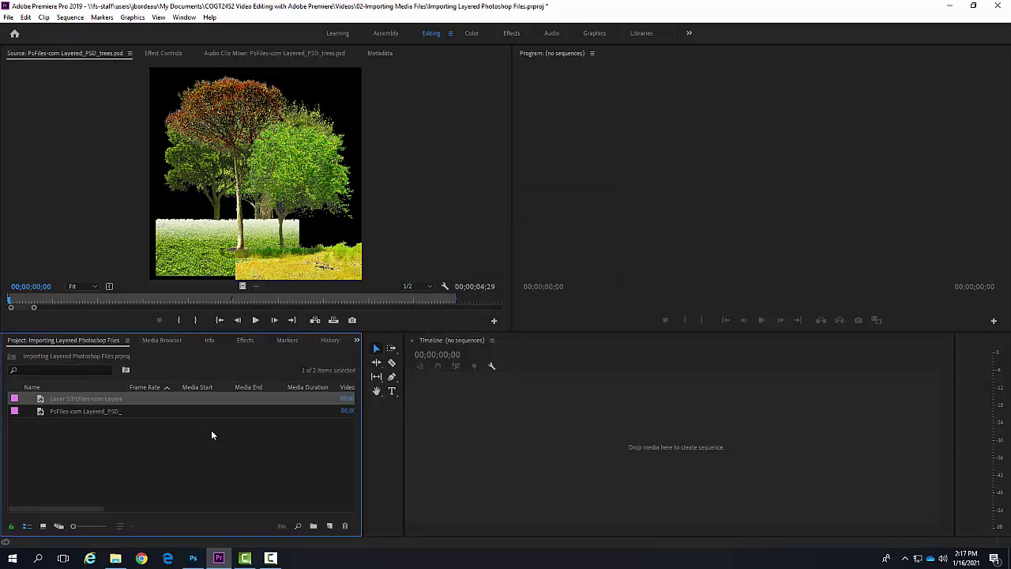
{"action": "double_click", "coordinate": [40, 401]}
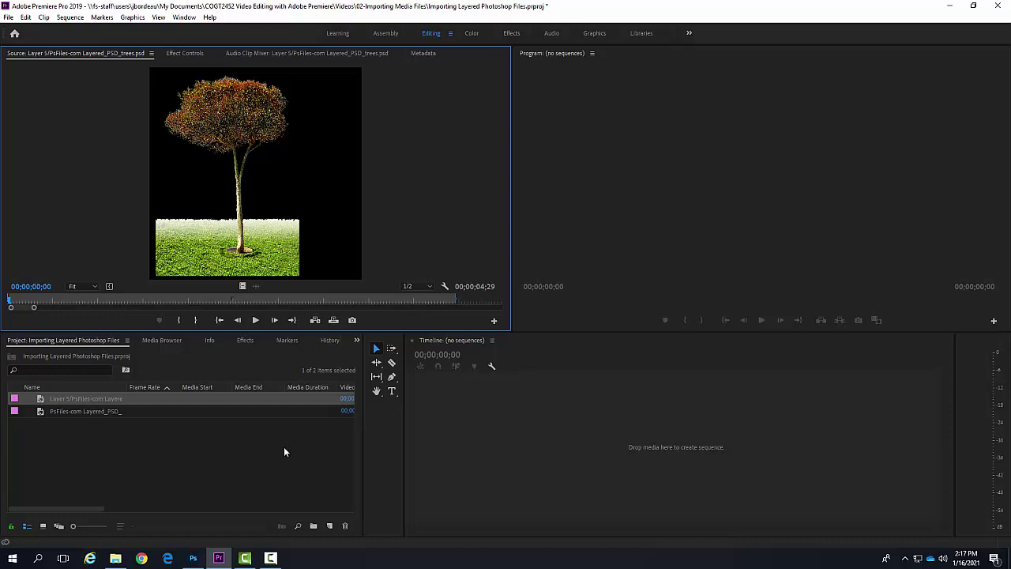
Step: Import PsFiles-com Layered_PSD_trees.psd once more as a Sequence with all layers included at document size
{"action": "left_click", "coordinate": [195, 460]}
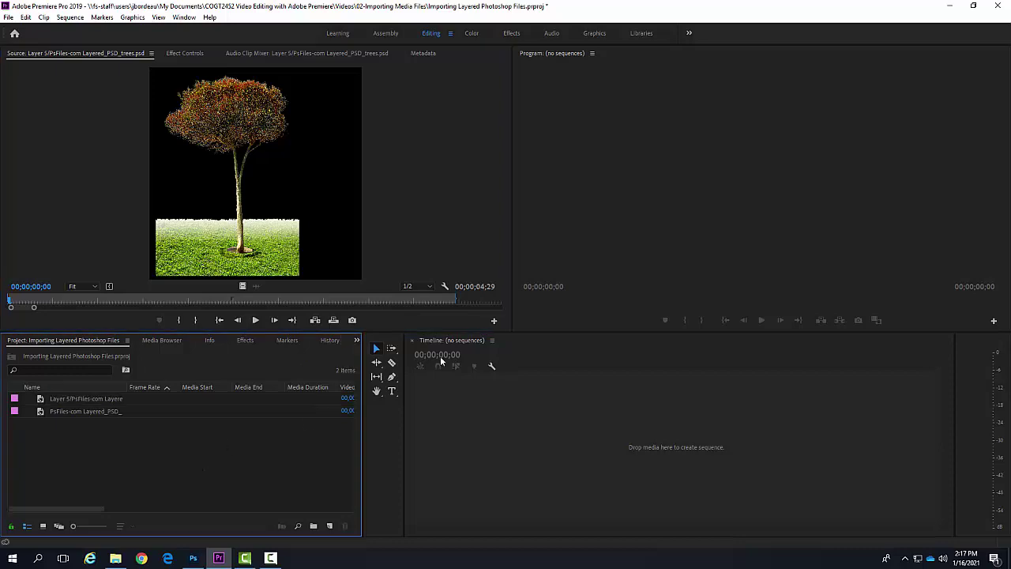
{"action": "key", "text": "ctrl+i"}
{"action": "left_click", "coordinate": [514, 188]}
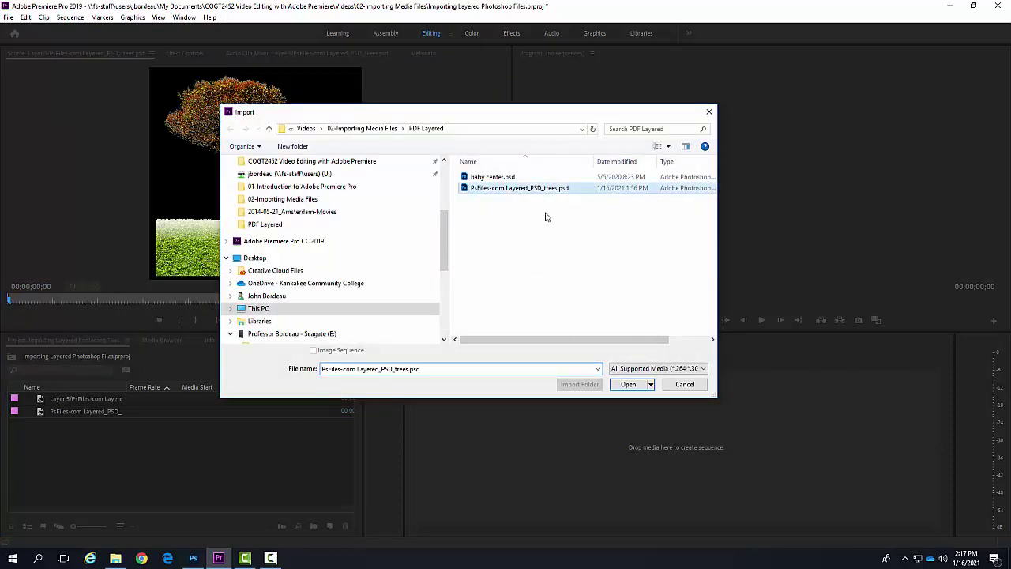
{"action": "left_click", "coordinate": [629, 386]}
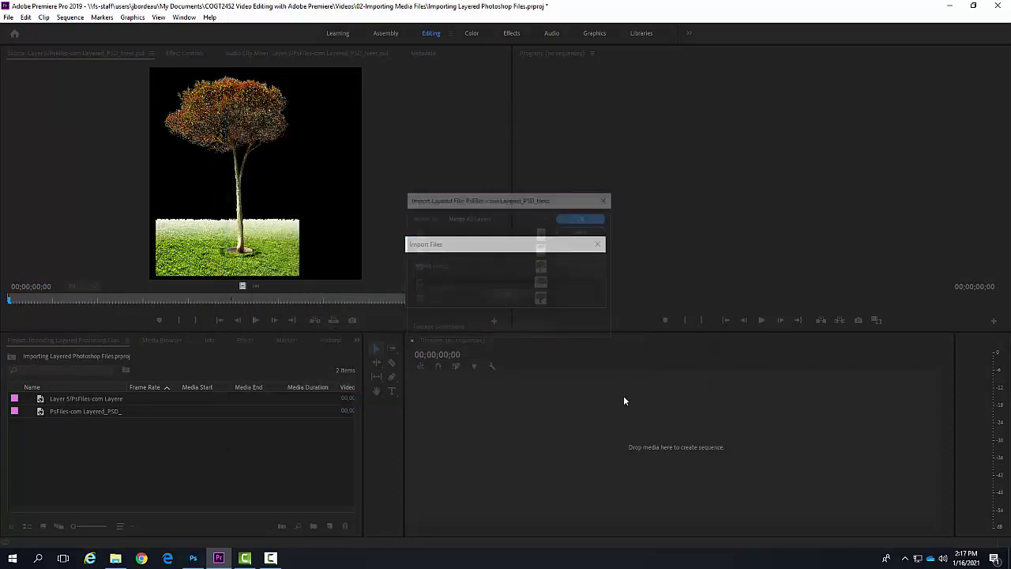
{"action": "left_click", "coordinate": [549, 220]}
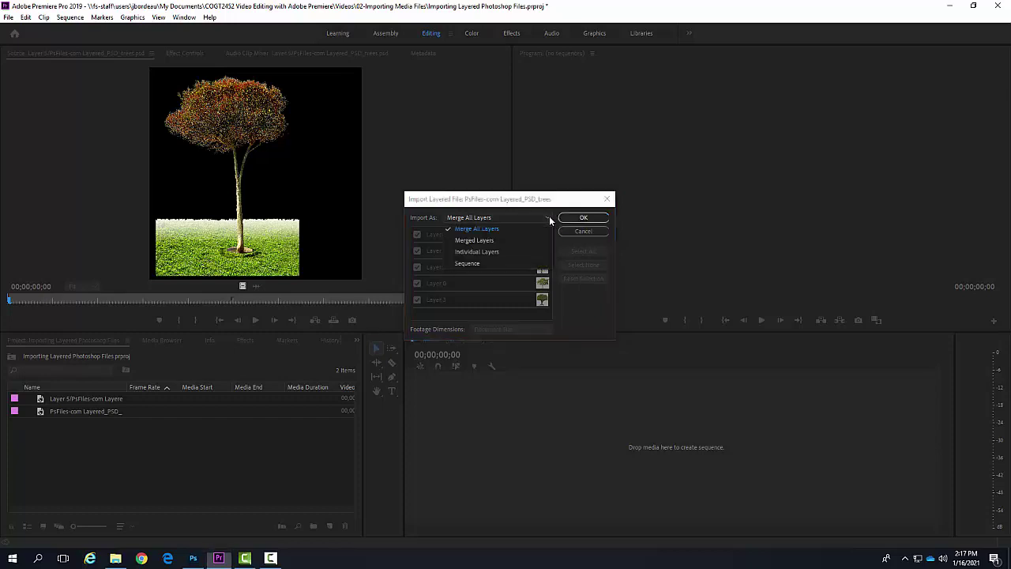
{"action": "left_click", "coordinate": [497, 264]}
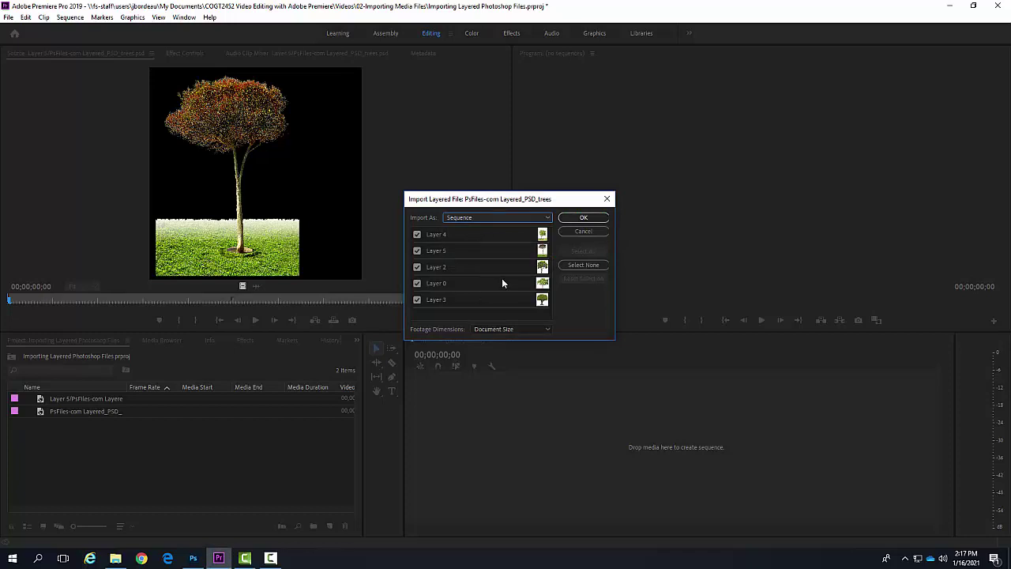
{"action": "left_click", "coordinate": [585, 218]}
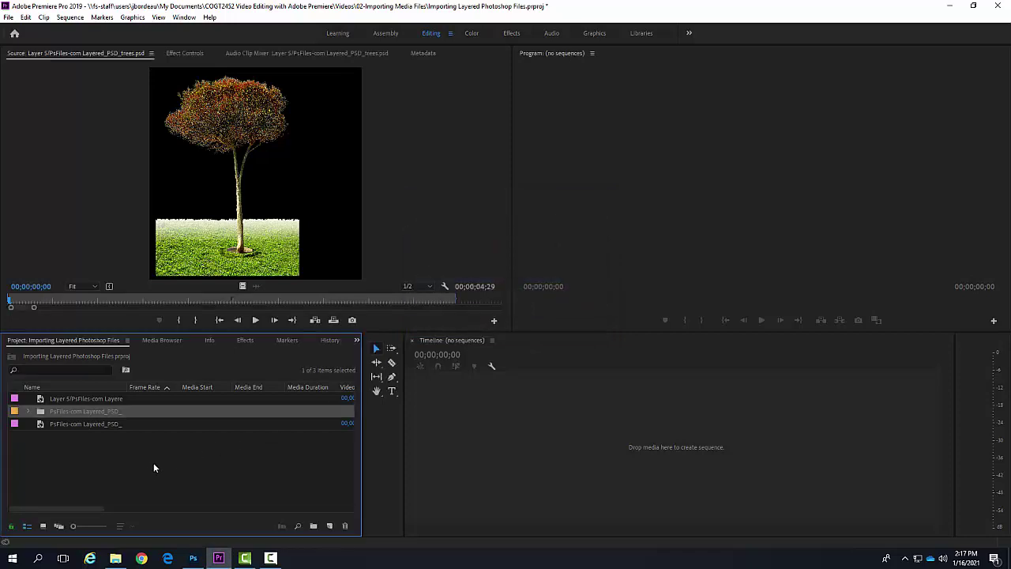
Step: Expand the imported trees bin and preview its Layer 2 and Layer 3 clips in the Source monitor
{"action": "left_click", "coordinate": [29, 410]}
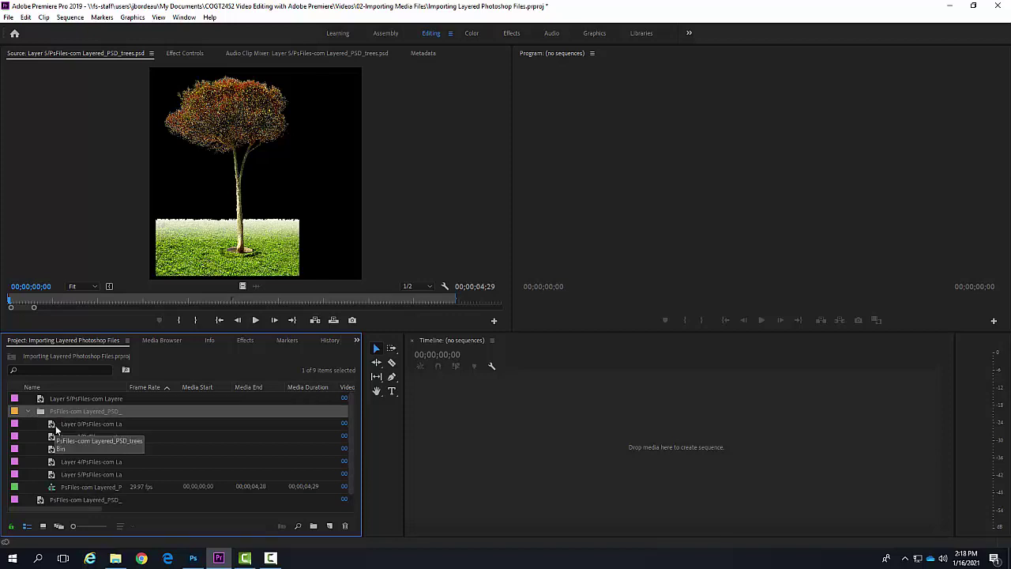
{"action": "left_click", "coordinate": [55, 428]}
{"action": "left_click", "coordinate": [58, 437]}
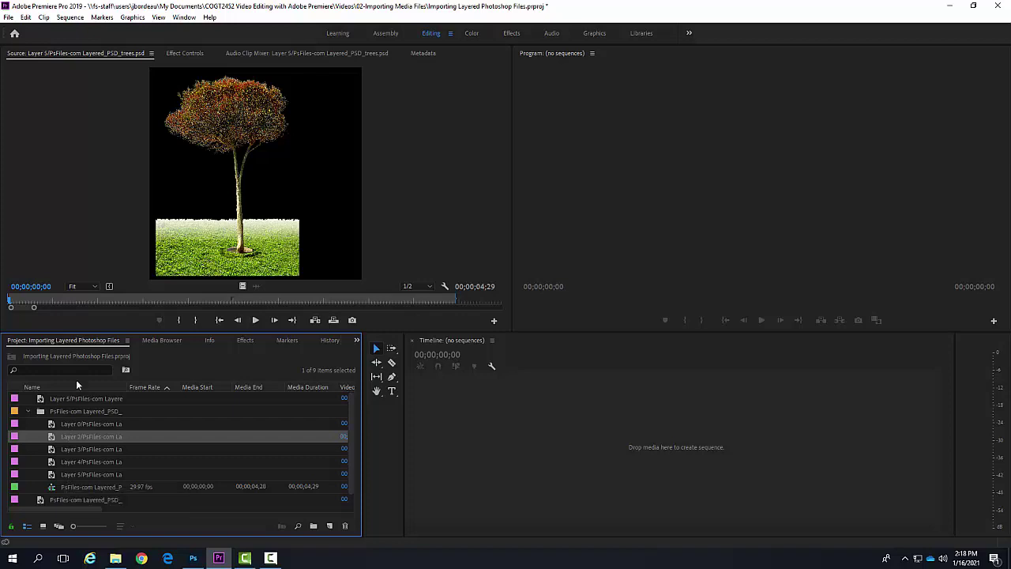
{"action": "double_click", "coordinate": [52, 439]}
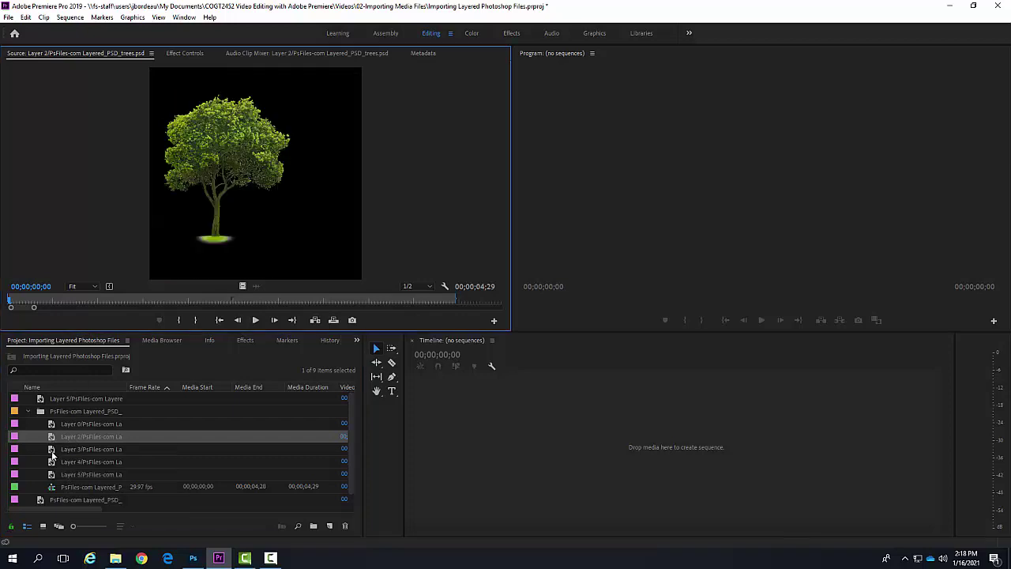
{"action": "double_click", "coordinate": [52, 452]}
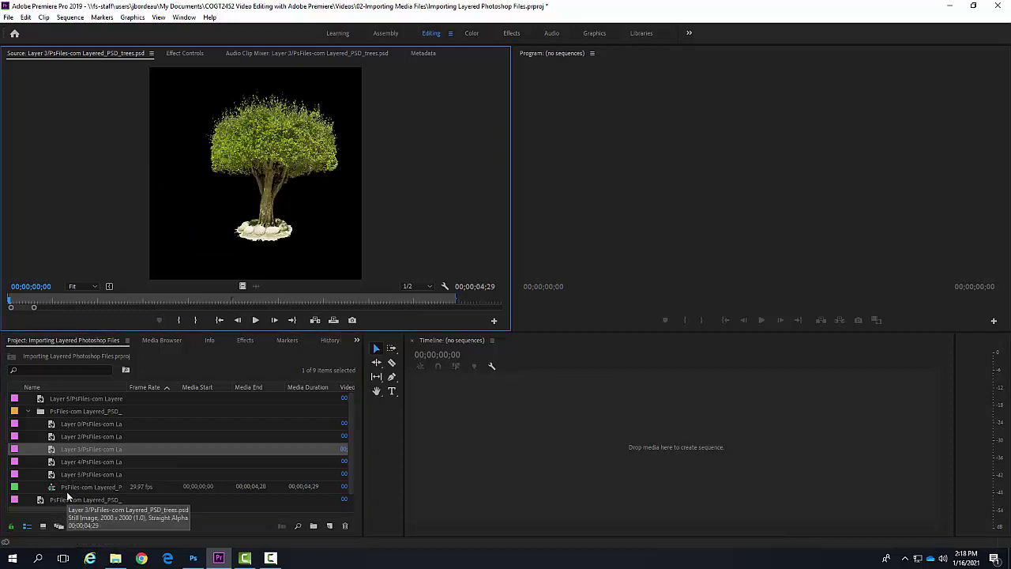
Step: Open the PsFiles-com Layered_PSD_trees sequence from the bin in the Timeline
{"action": "left_click", "coordinate": [51, 486]}
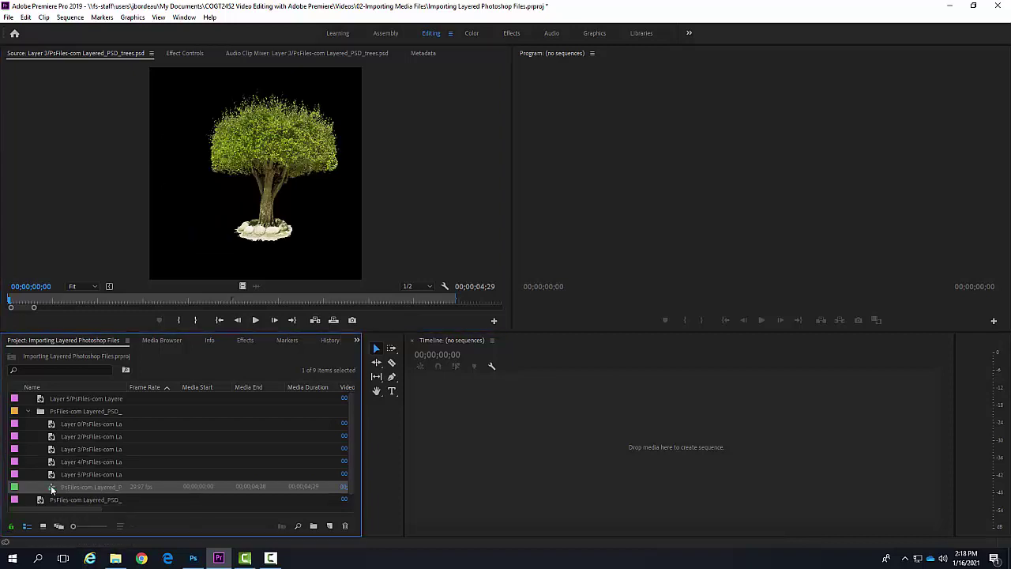
{"action": "double_click", "coordinate": [50, 485]}
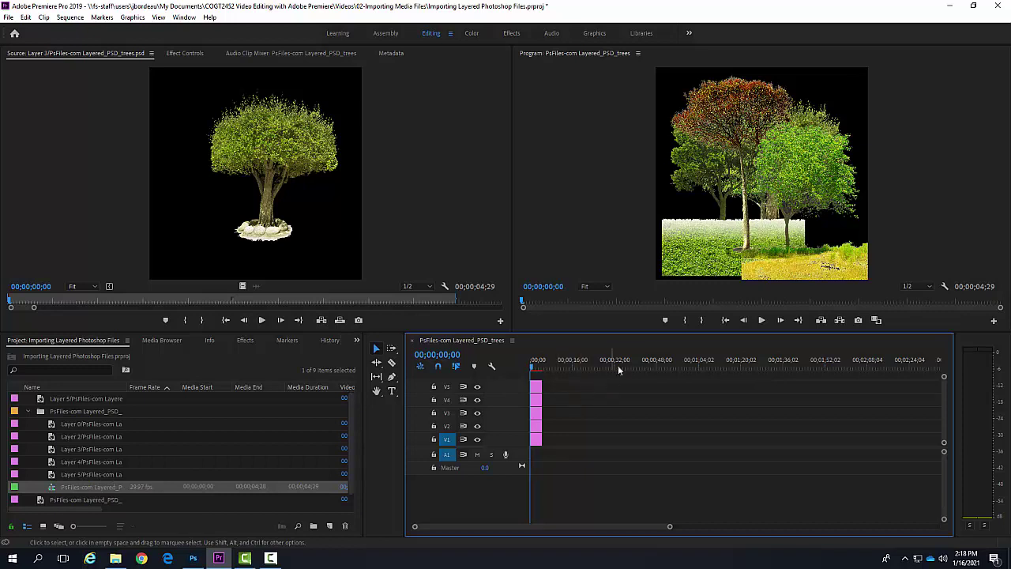
{"action": "left_click", "coordinate": [623, 243]}
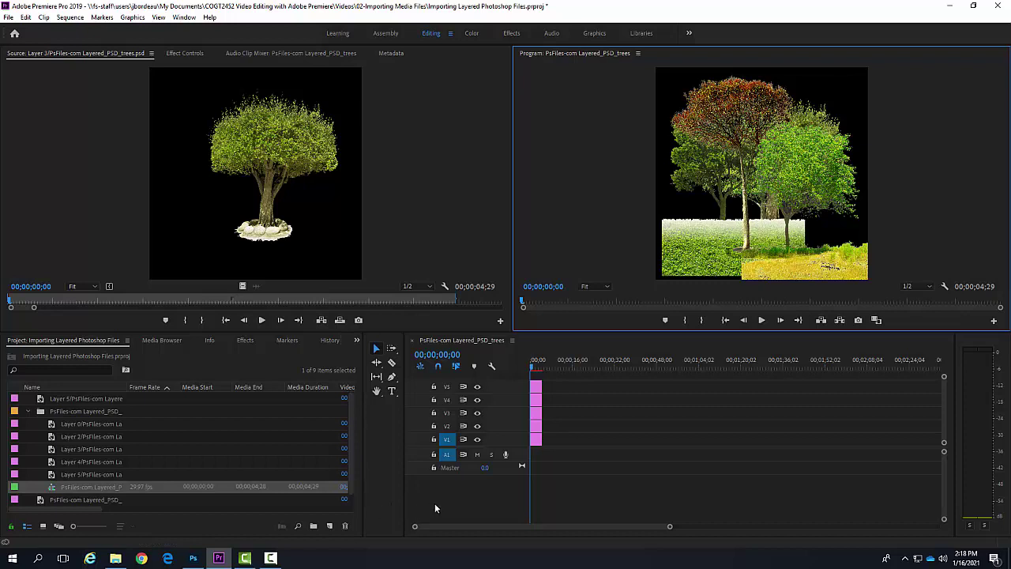
{"action": "double_click", "coordinate": [53, 489]}
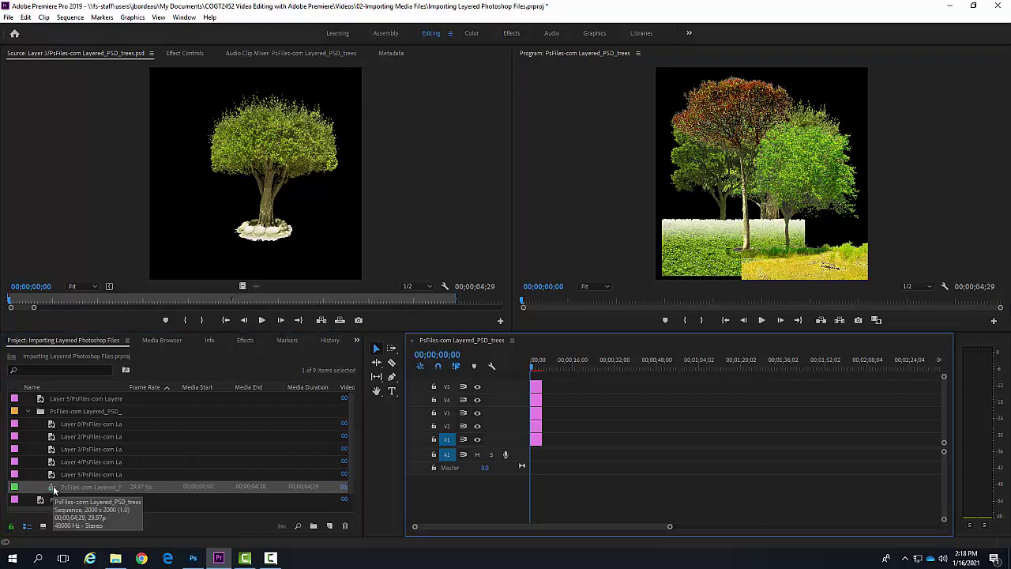